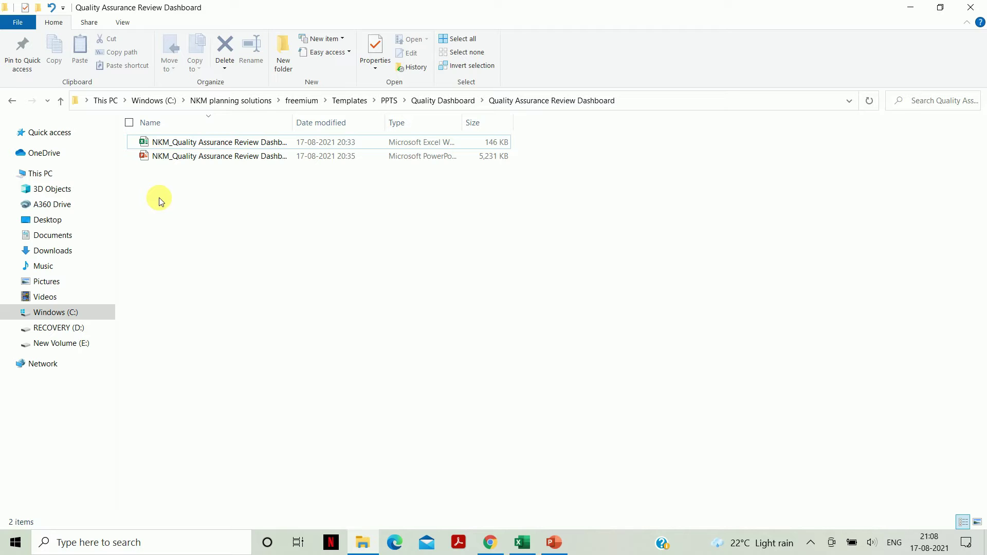
# Relink the Quality Ratings chart to the NKM_Quality Assurance Review Dashboard_ Working File.xlsx workbook
pyautogui.click(555, 542)
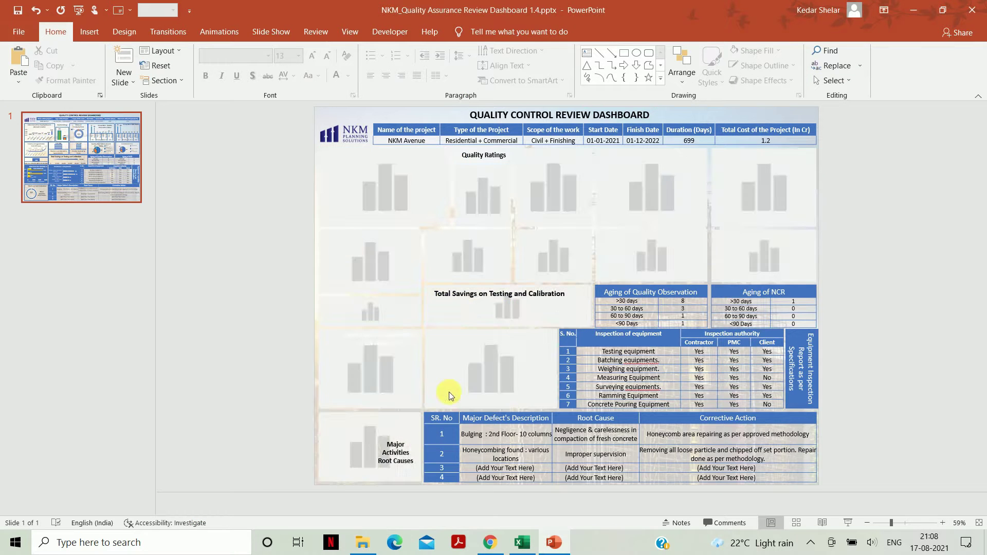
pyautogui.moveTo(162, 250); pyautogui.dragTo(62, 250)
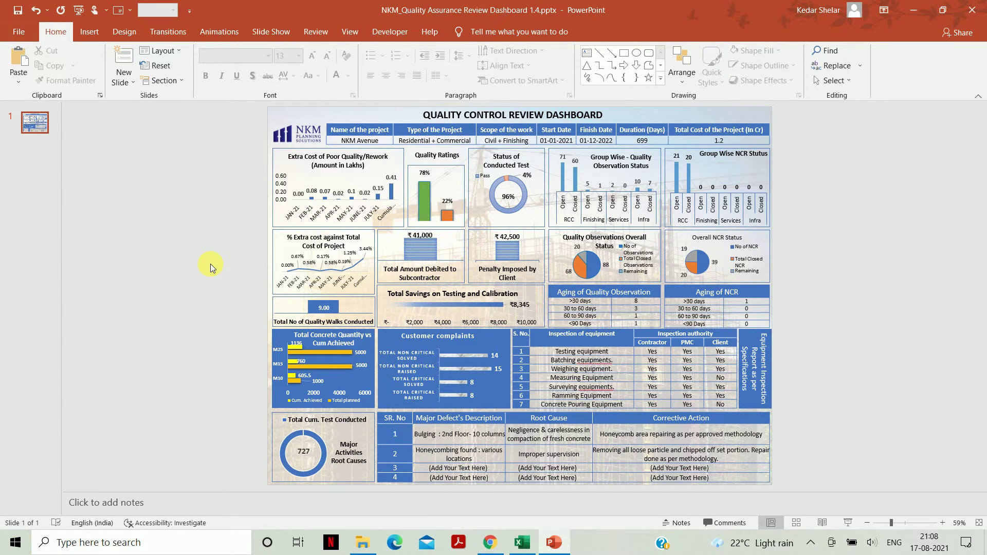
pyautogui.keyDown('ctrl'); pyautogui.scroll(1, 591, 332); pyautogui.keyUp('ctrl')
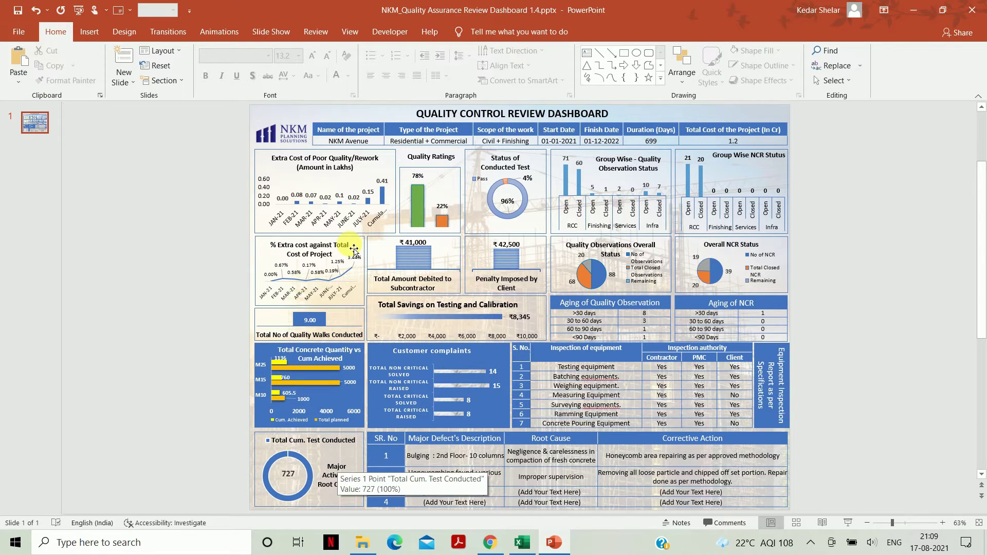
pyautogui.click(448, 221)
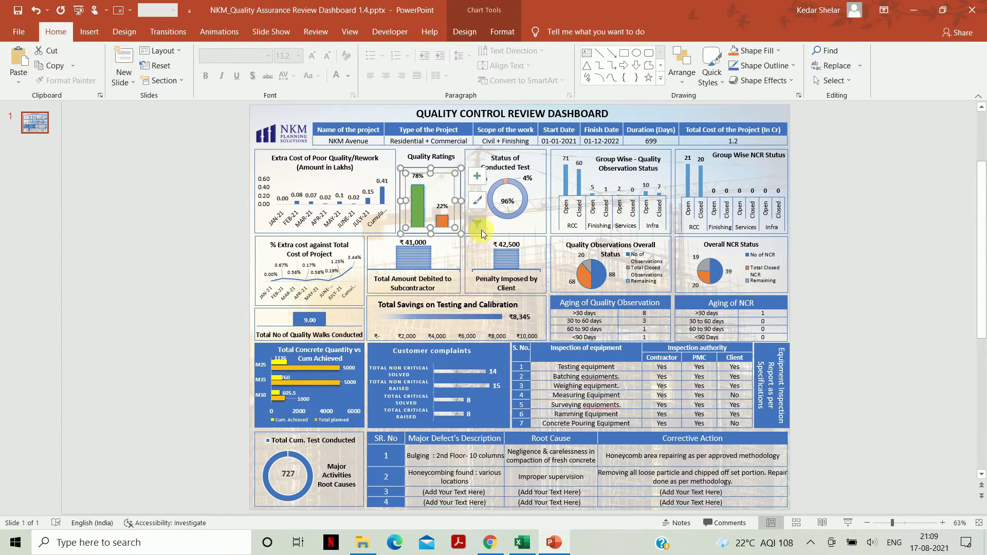
pyautogui.click(477, 224)
pyautogui.click(591, 488)
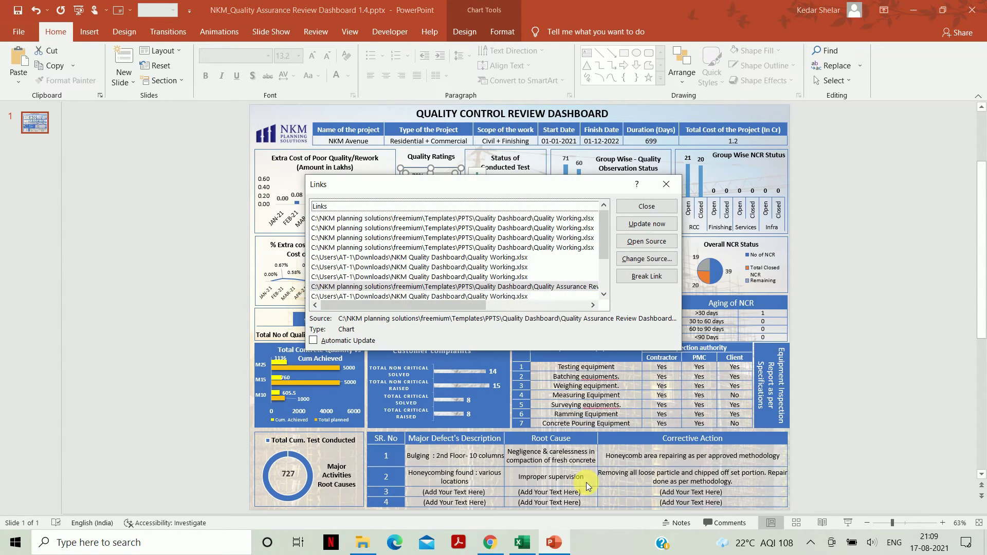
pyautogui.click(658, 261)
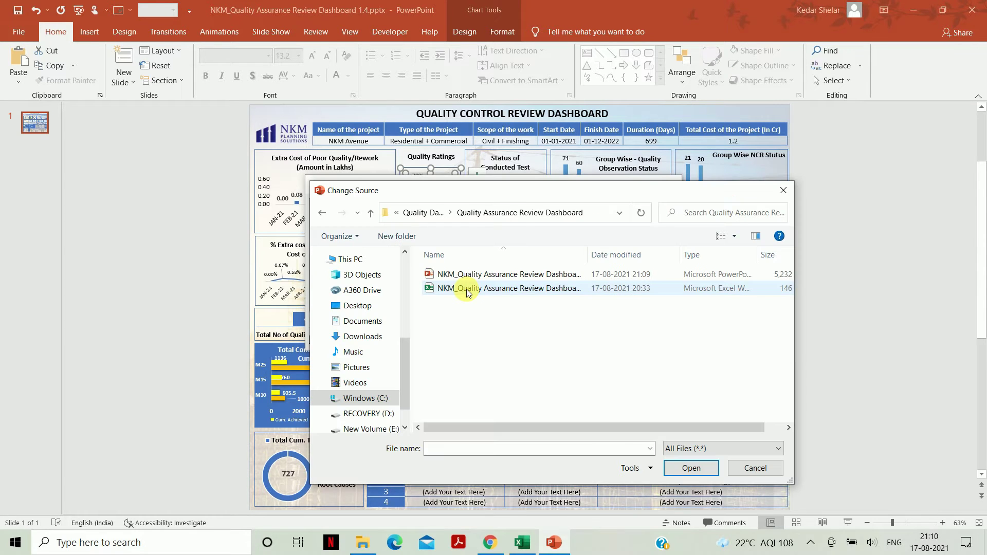
pyautogui.click(467, 289)
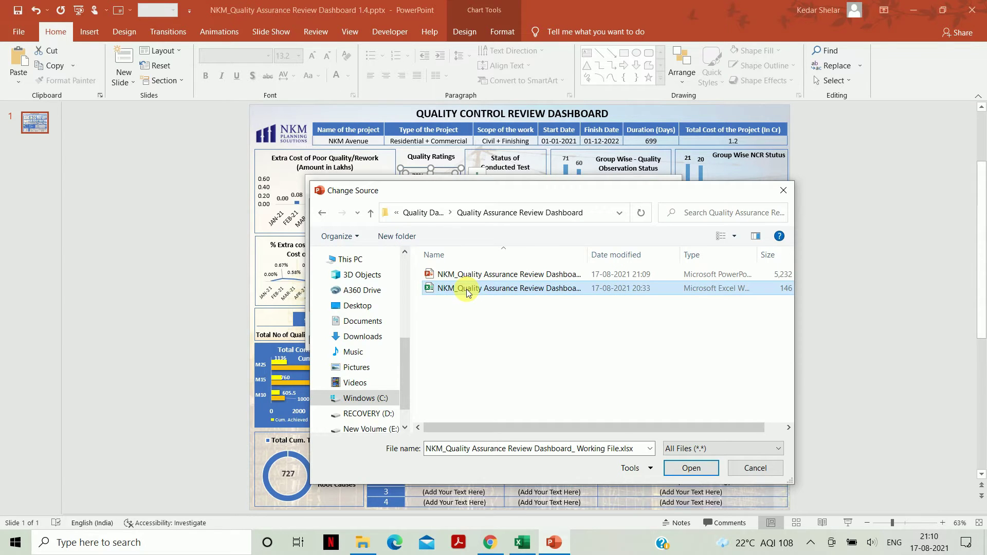
pyautogui.click(691, 467)
pyautogui.click(642, 207)
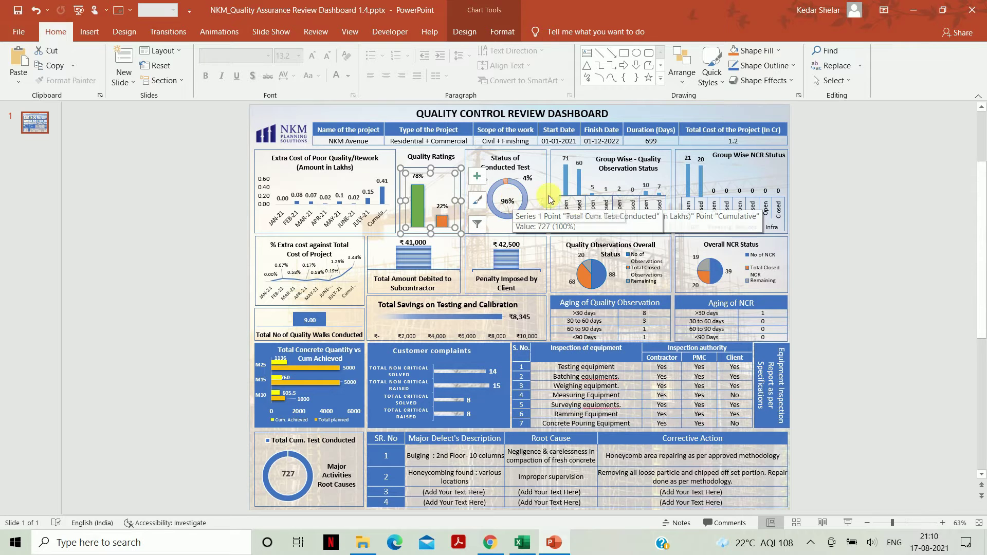
# Check the Extra Cost of Poor Quality chart, then return to the project folder
pyautogui.click(384, 219)
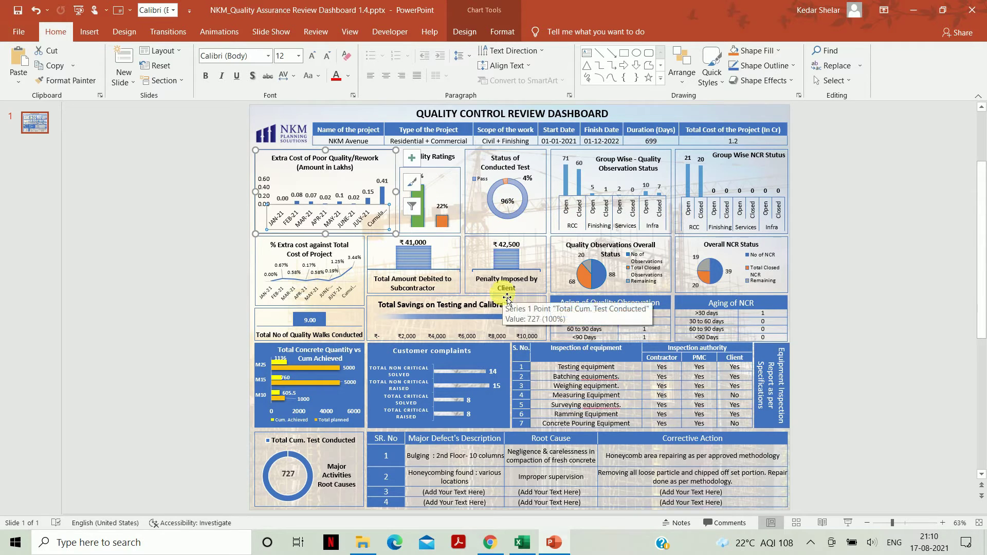
pyautogui.press('Escape')
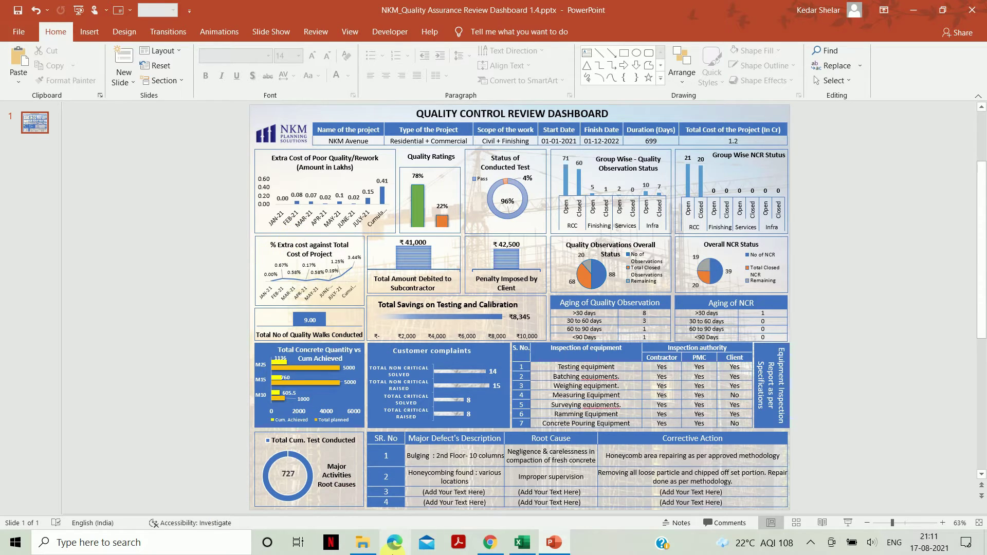
pyautogui.click(363, 542)
# Open the Working File workbook and browse its sheets to the Site Observations & NCR Status sheet
pyautogui.click(177, 146)
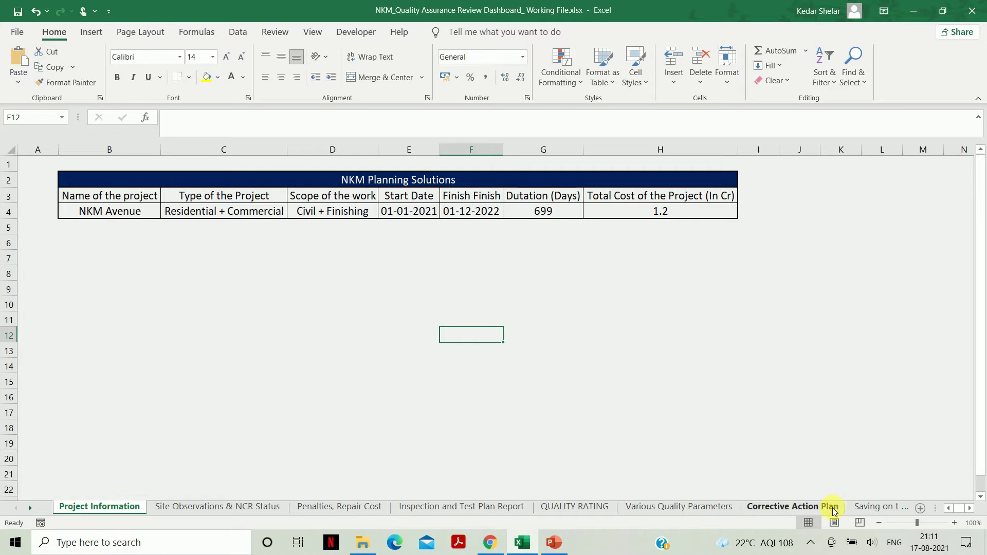
pyautogui.click(906, 510)
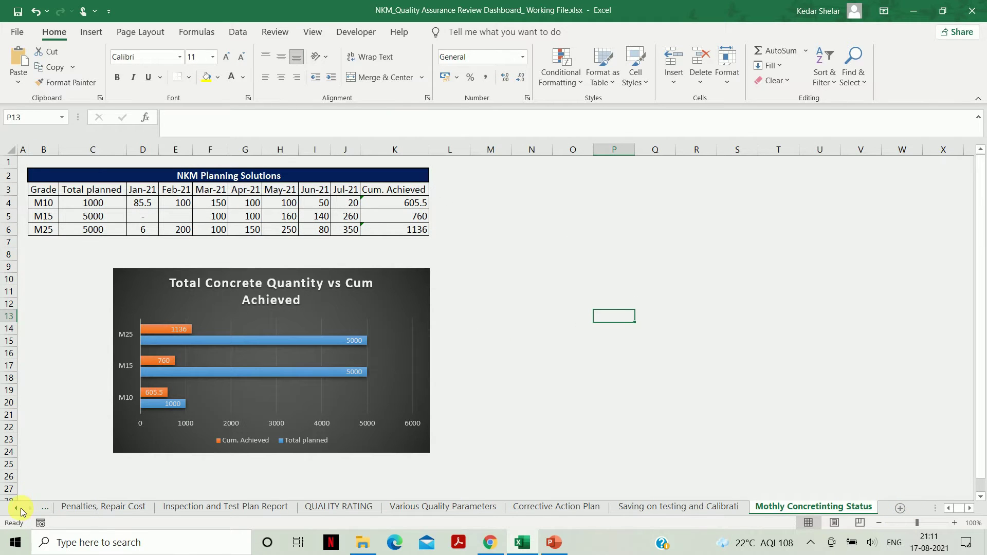
pyautogui.click(13, 510)
pyautogui.click(88, 506)
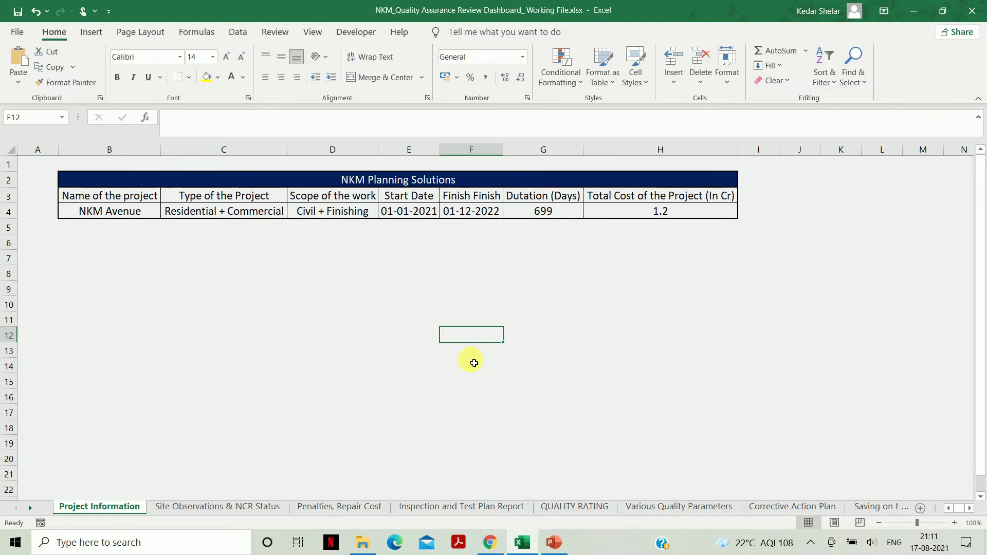
pyautogui.click(194, 510)
pyautogui.scroll(5, 382, 288)
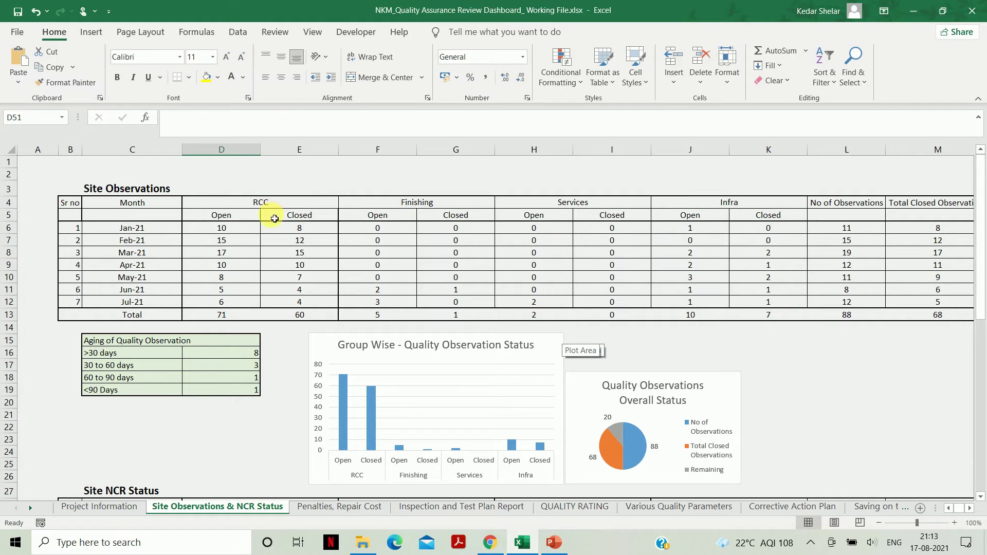
pyautogui.click(268, 204)
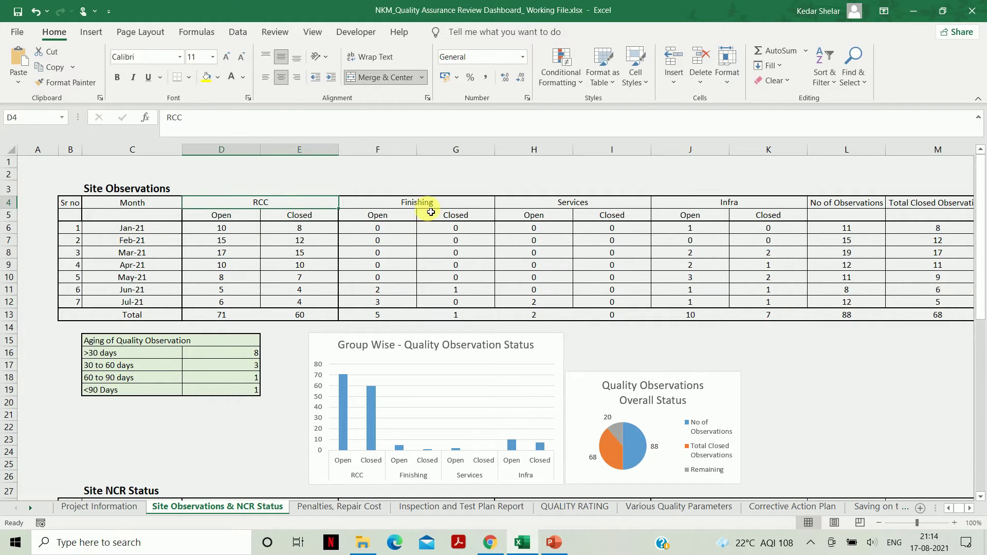
pyautogui.click(427, 205)
pyautogui.click(567, 202)
pyautogui.click(792, 203)
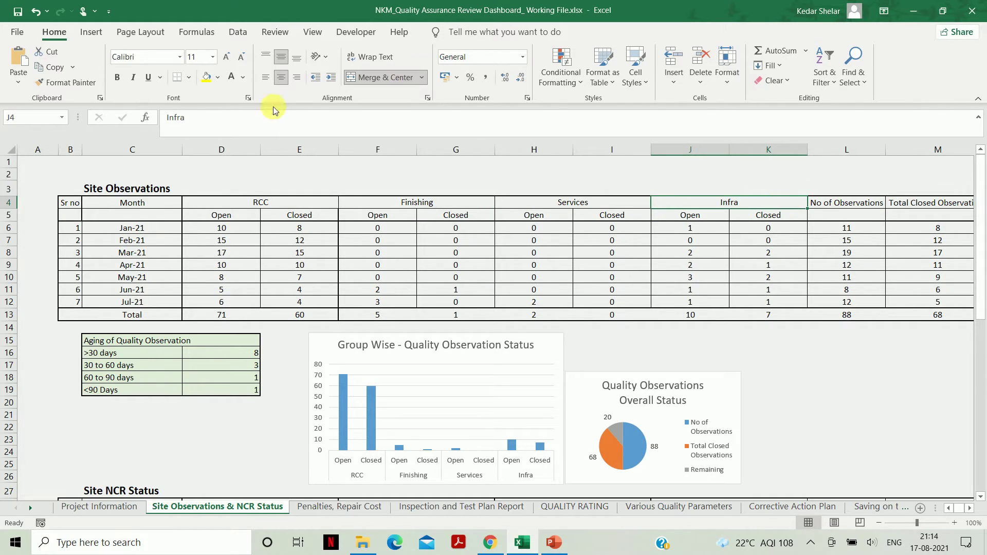
pyautogui.moveTo(132, 228); pyautogui.dragTo(139, 304)
pyautogui.moveTo(261, 202); pyautogui.dragTo(761, 203)
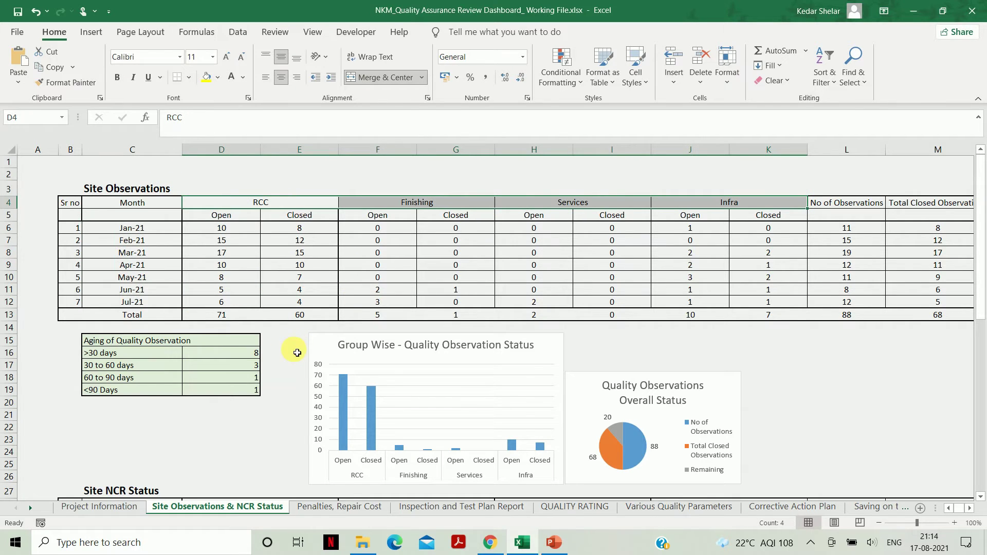
pyautogui.scroll(-7, 221, 337)
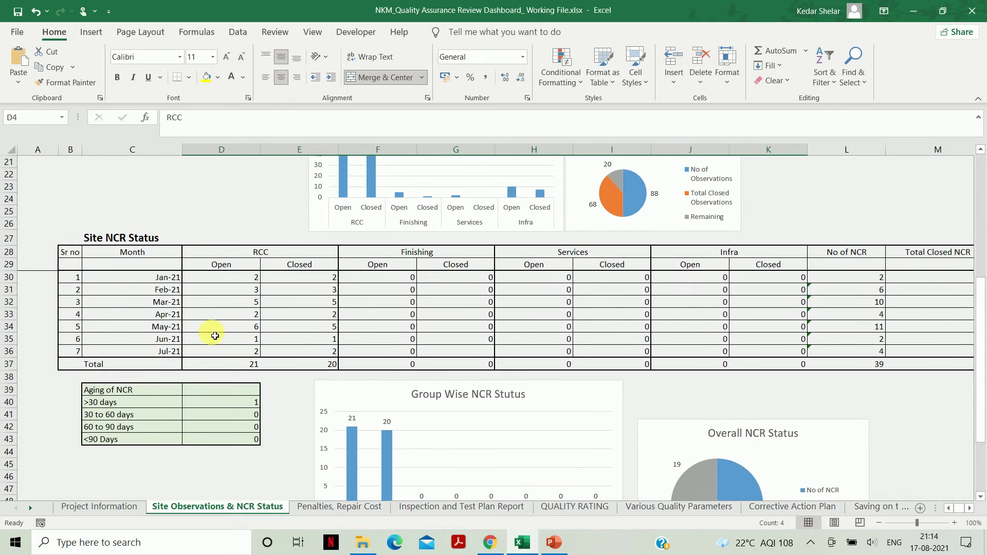
pyautogui.click(98, 241)
pyautogui.scroll(7, 169, 271)
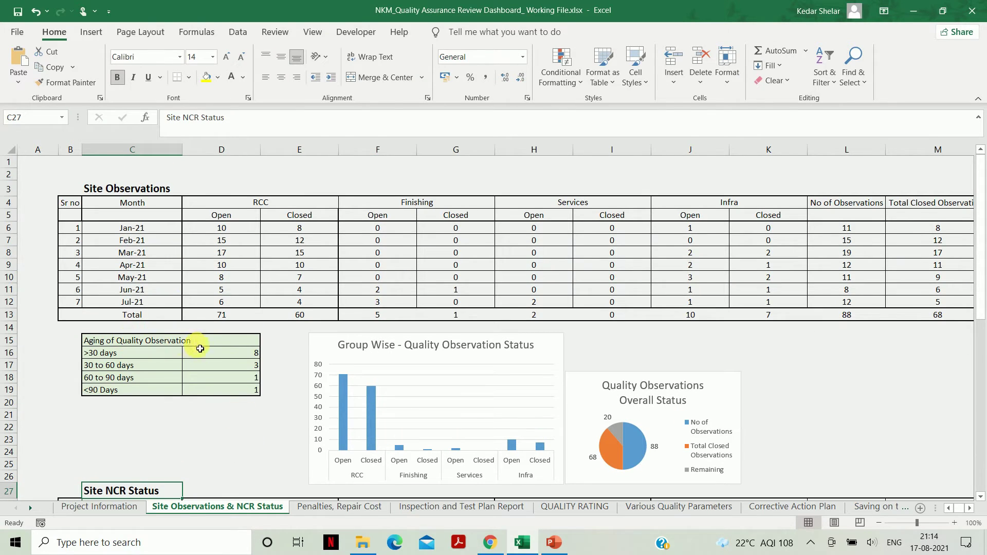
pyautogui.moveTo(220, 344); pyautogui.dragTo(220, 389)
pyautogui.click(188, 431)
pyautogui.scroll(-13, 188, 431)
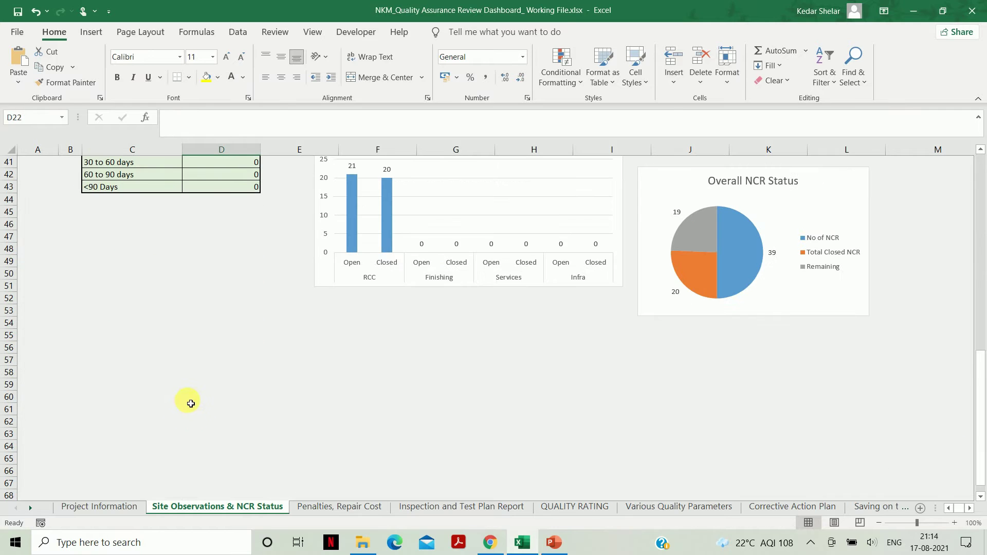
pyautogui.scroll(7, 181, 243)
pyautogui.moveTo(58, 379); pyautogui.dragTo(251, 476)
pyautogui.click(251, 476)
pyautogui.scroll(7, 155, 369)
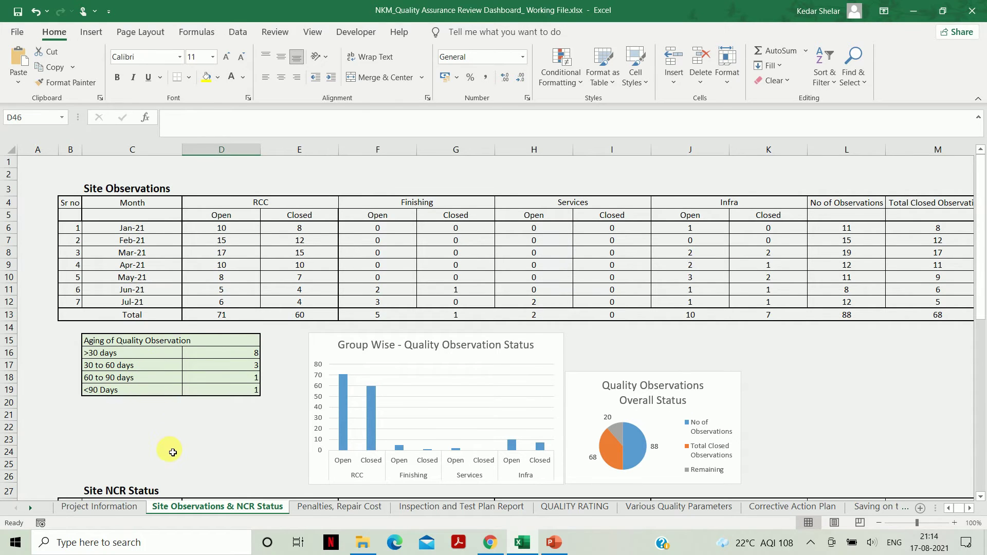
# On the Penalties, Repair Cost sheet, review the monthly and percentage extra cost values
pyautogui.click(322, 511)
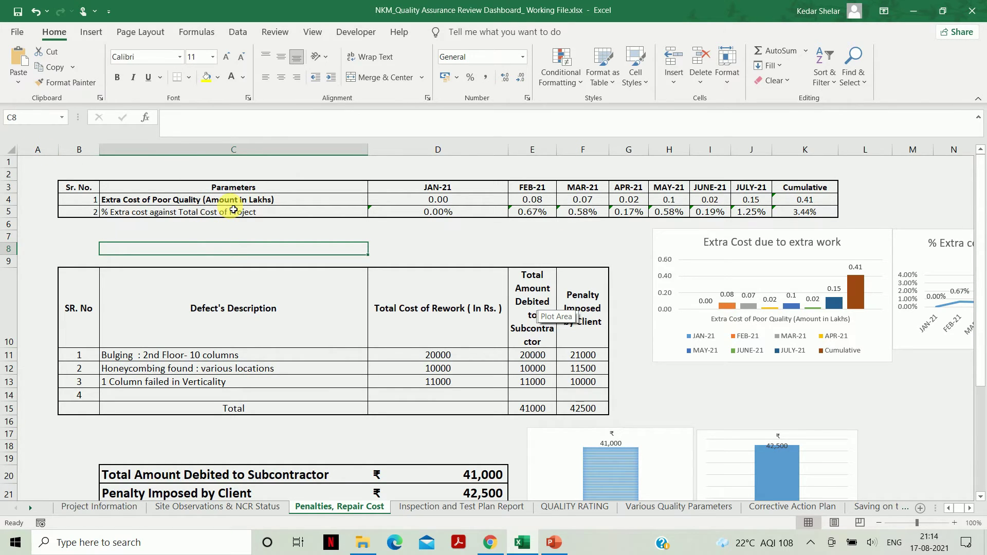
pyautogui.click(124, 174)
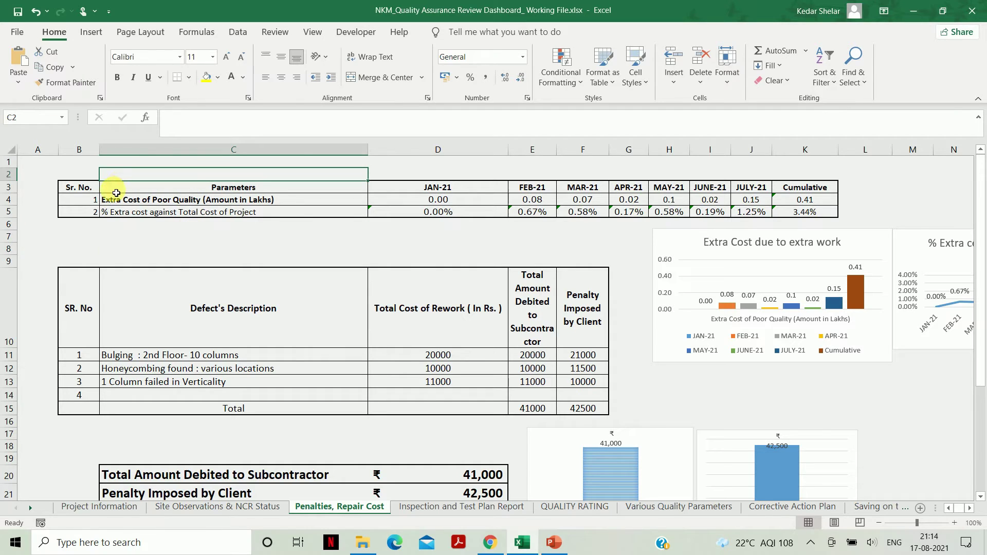
pyautogui.click(438, 187)
pyautogui.click(532, 187)
pyautogui.click(628, 187)
pyautogui.moveTo(438, 200); pyautogui.dragTo(806, 199)
pyautogui.moveTo(439, 212); pyautogui.dragTo(833, 211)
pyautogui.click(427, 241)
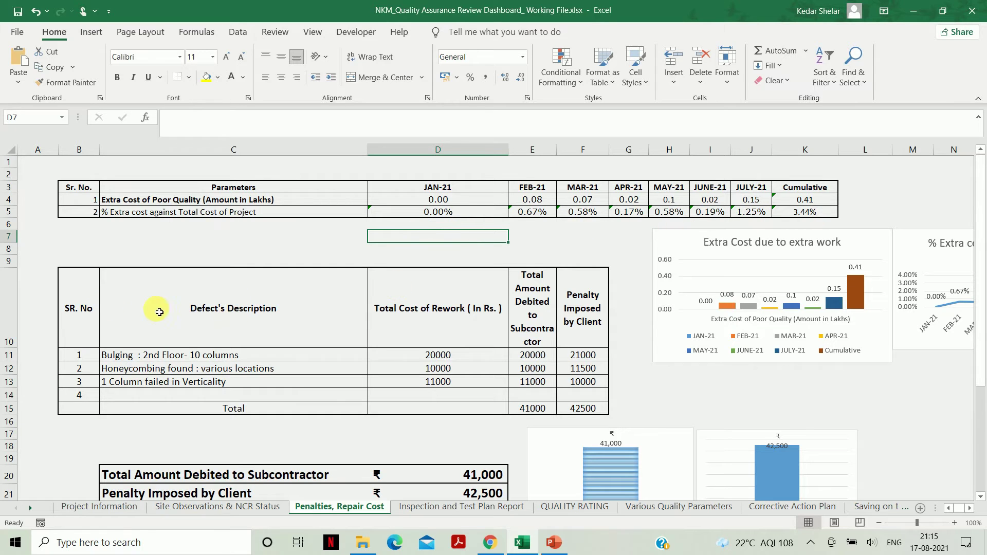
# Review the defect rework costs and the E11 debited amount and F11 penalty, then open the Inspection sheet
pyautogui.moveTo(174, 355); pyautogui.dragTo(179, 396)
pyautogui.moveTo(484, 360); pyautogui.dragTo(479, 395)
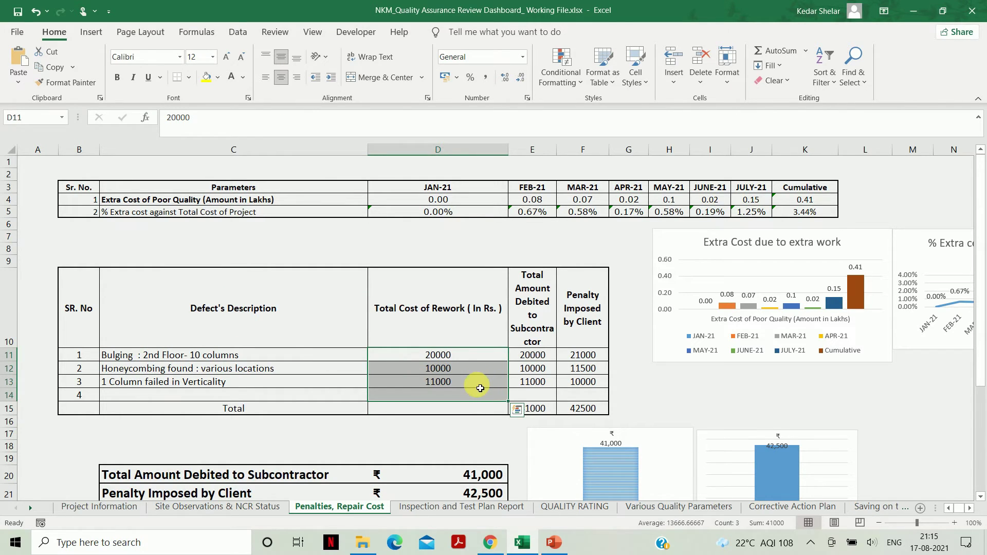
pyautogui.click(534, 357)
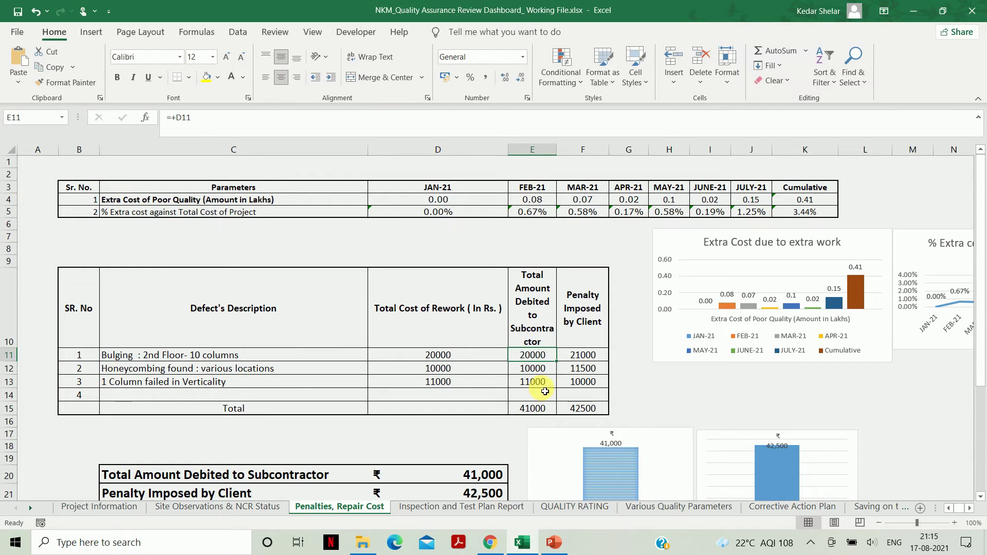
pyautogui.click(584, 357)
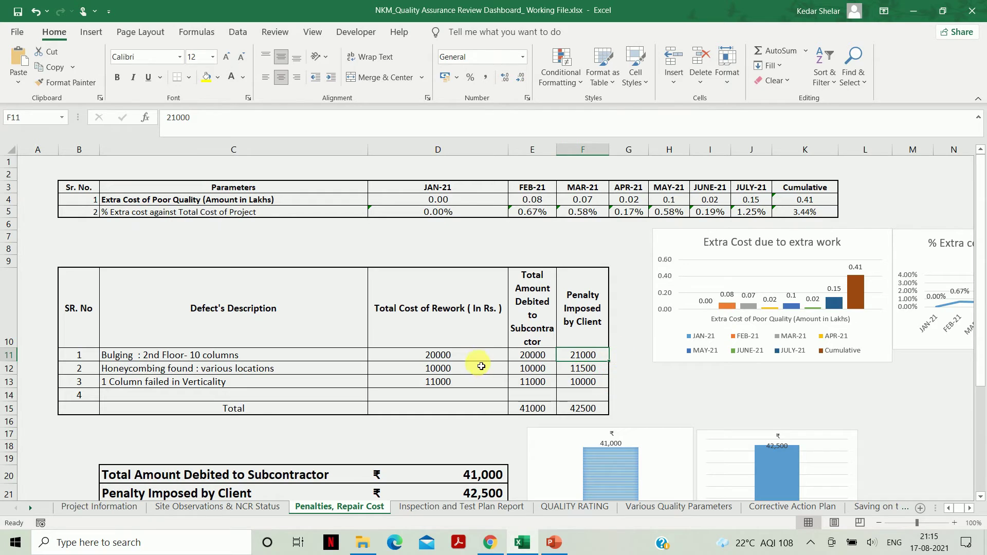
pyautogui.scroll(-3, 481, 368)
pyautogui.scroll(3, 489, 396)
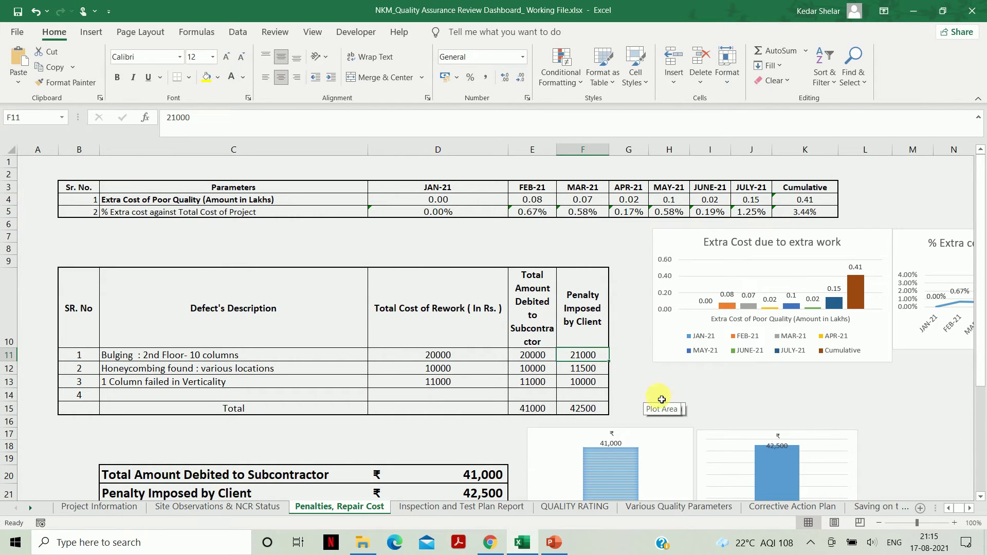
pyautogui.click(446, 509)
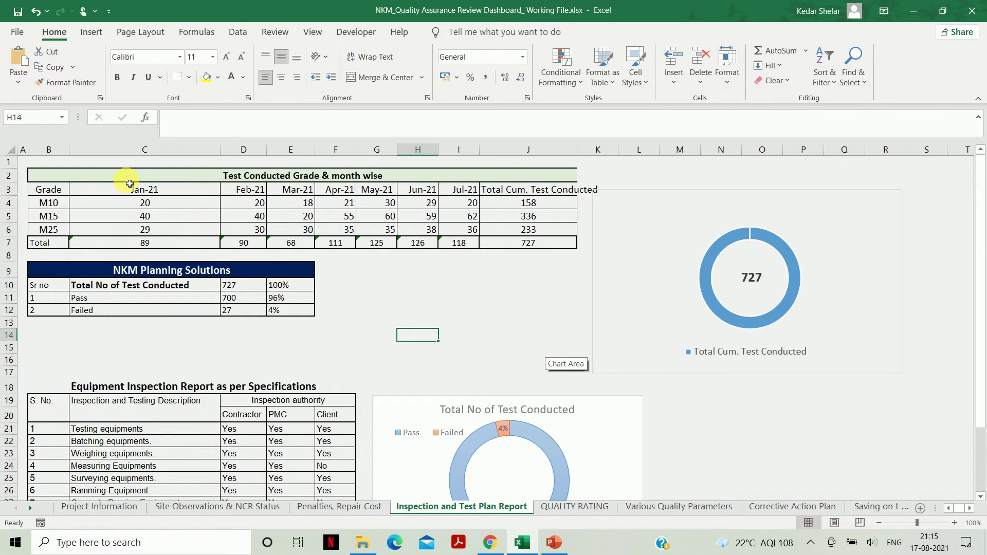
# Review the test table's Grade column, month headers, Mar-21 total formula and Failed summary entry
pyautogui.click(134, 178)
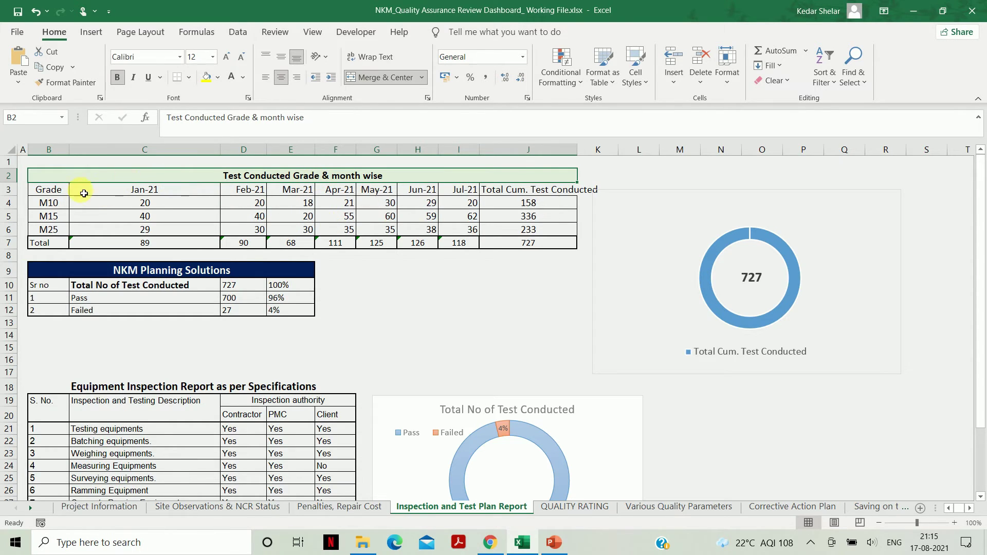
pyautogui.moveTo(48, 192); pyautogui.dragTo(48, 243)
pyautogui.moveTo(139, 192); pyautogui.dragTo(517, 191)
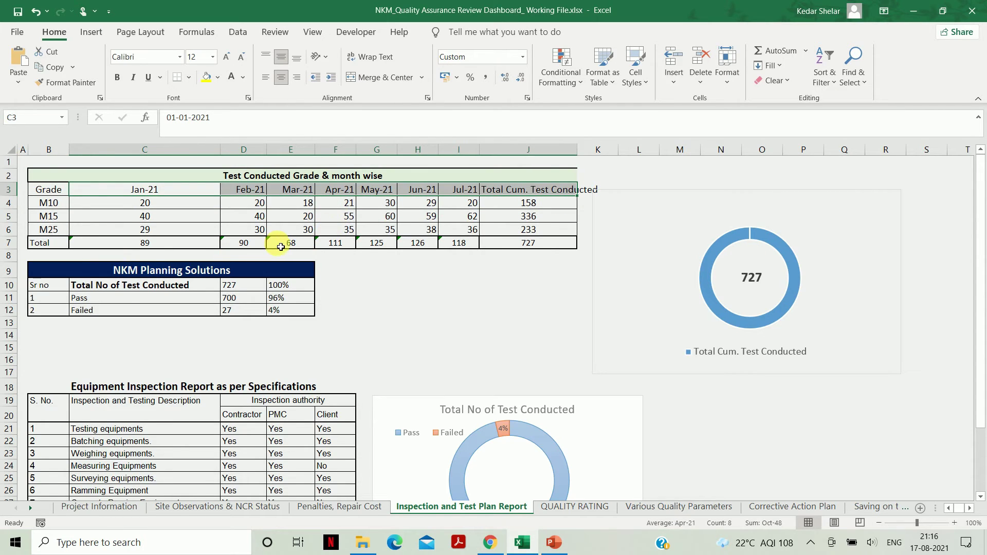
pyautogui.click(280, 246)
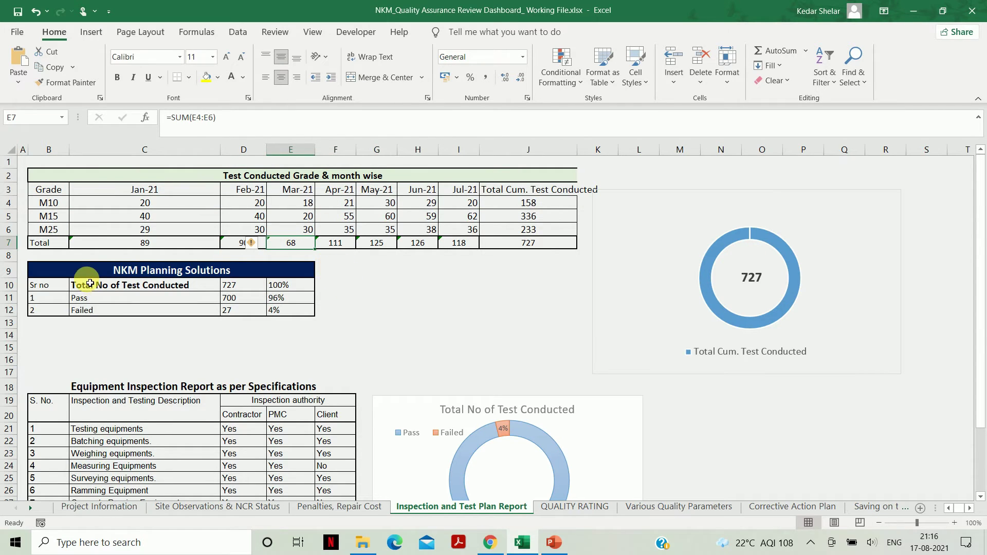
pyautogui.click(104, 307)
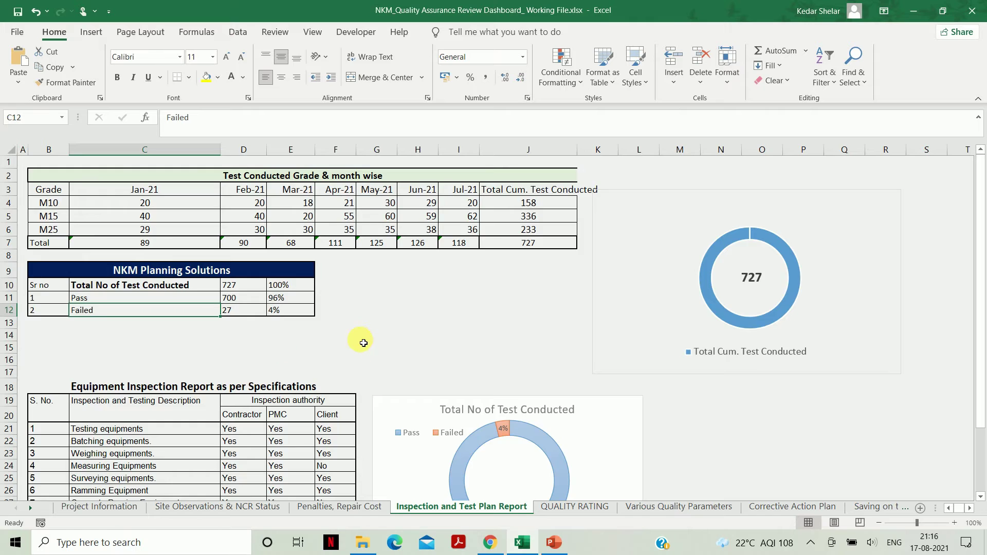
# Check the inspection table's Contractor, Client and PMC headings, then open the QUALITY RATING sheet
pyautogui.scroll(-7, 364, 342)
pyautogui.moveTo(981, 360); pyautogui.dragTo(982, 282)
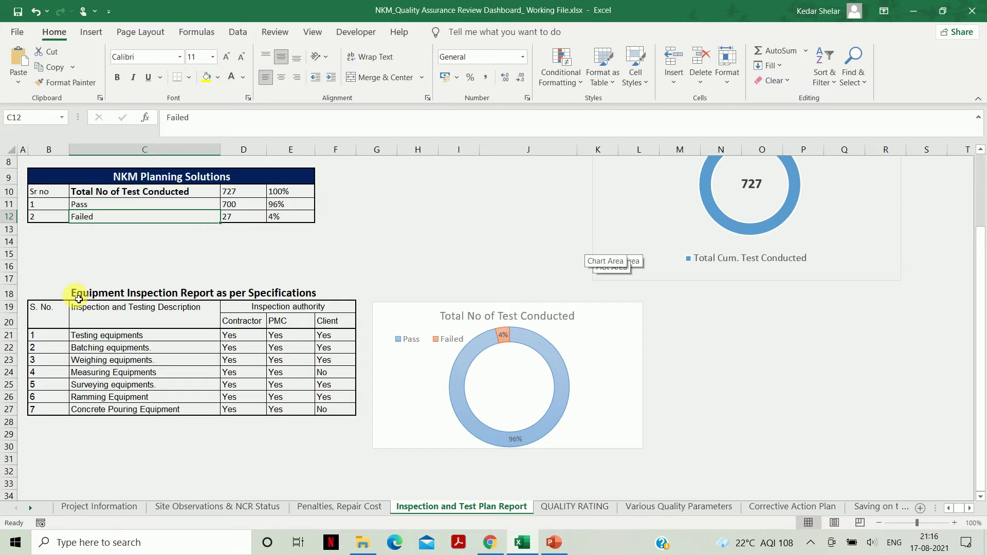
pyautogui.click(254, 323)
pyautogui.press('Right')
pyautogui.press('Right')
pyautogui.press('Left')
pyautogui.press('Left')
pyautogui.click(280, 324)
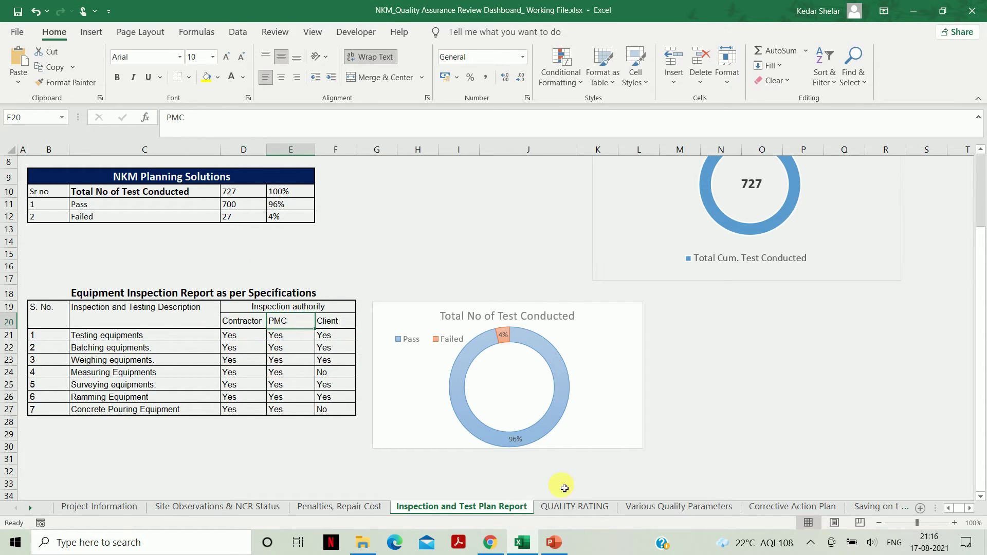
pyautogui.click(568, 508)
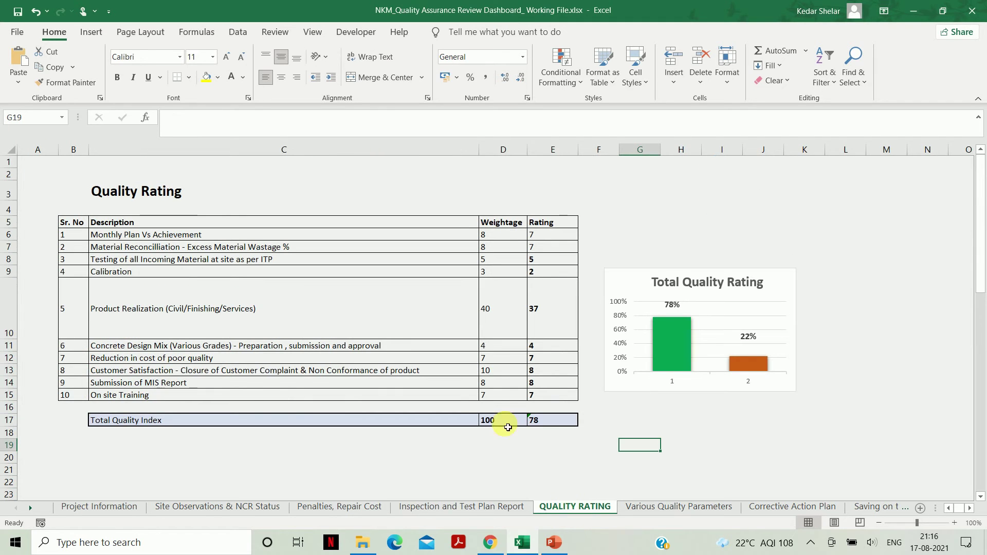
pyautogui.moveTo(154, 236); pyautogui.dragTo(208, 271)
pyautogui.moveTo(416, 395); pyautogui.dragTo(410, 396)
pyautogui.click(379, 450)
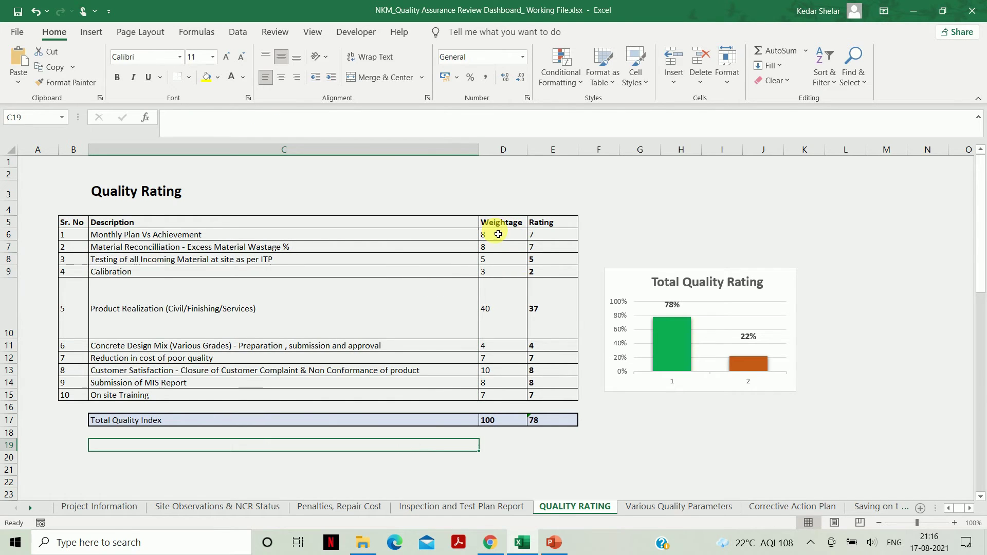
pyautogui.moveTo(498, 232); pyautogui.dragTo(497, 383)
pyautogui.moveTo(563, 241); pyautogui.dragTo(553, 398)
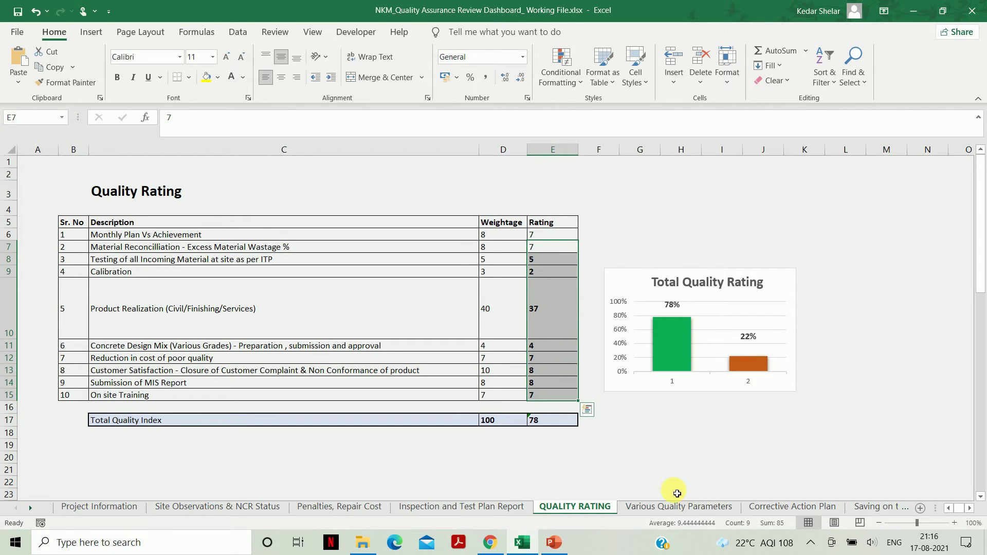
# On Various Quality Parameters, check the Total Critical and Non Critical measures and the month and Cumulative headers
pyautogui.click(680, 511)
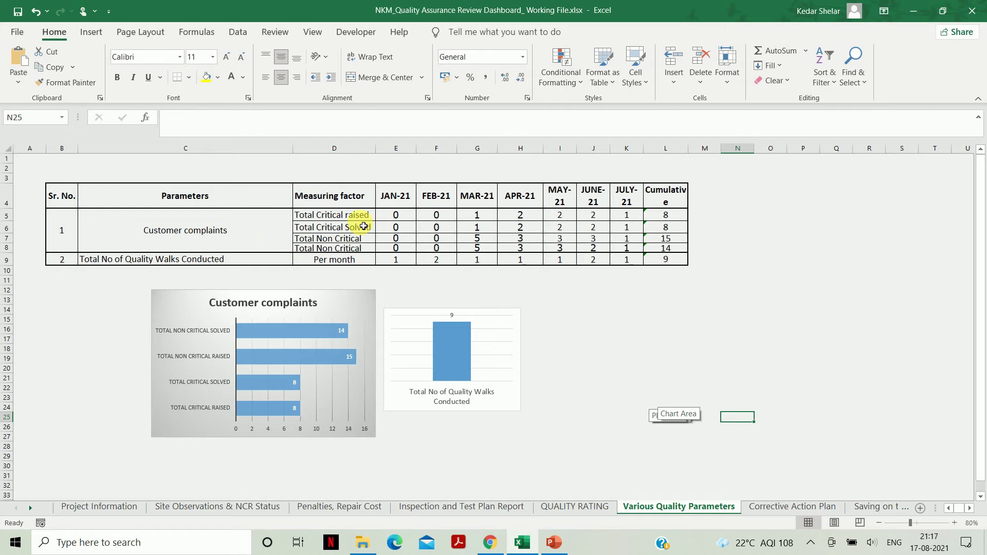
pyautogui.click(310, 215)
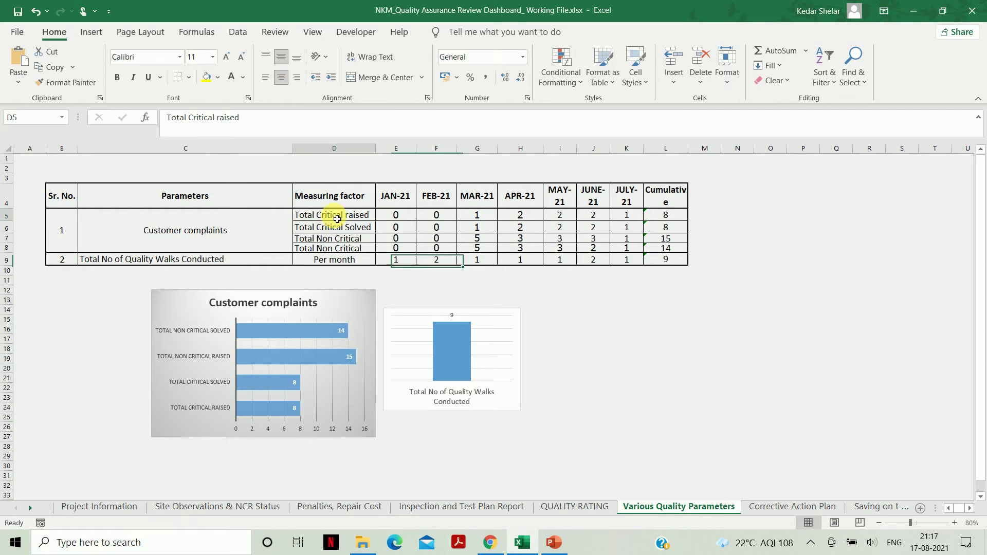
pyautogui.click(340, 240)
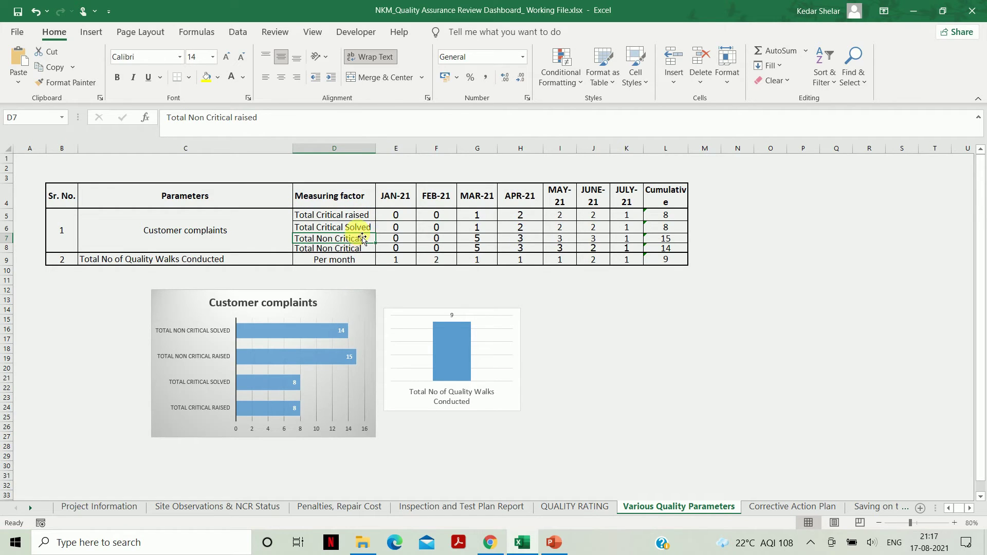
pyautogui.click(374, 228)
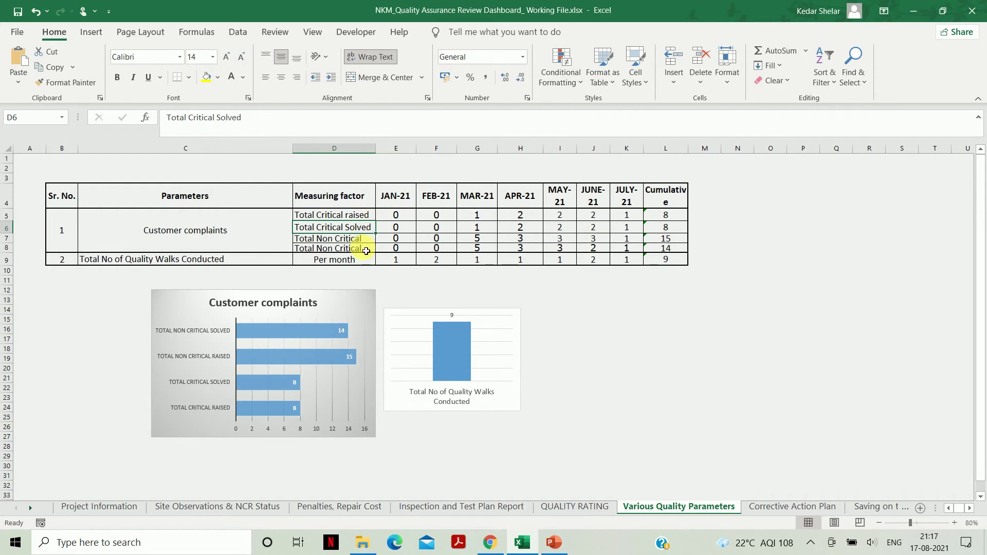
pyautogui.moveTo(393, 198); pyautogui.dragTo(669, 198)
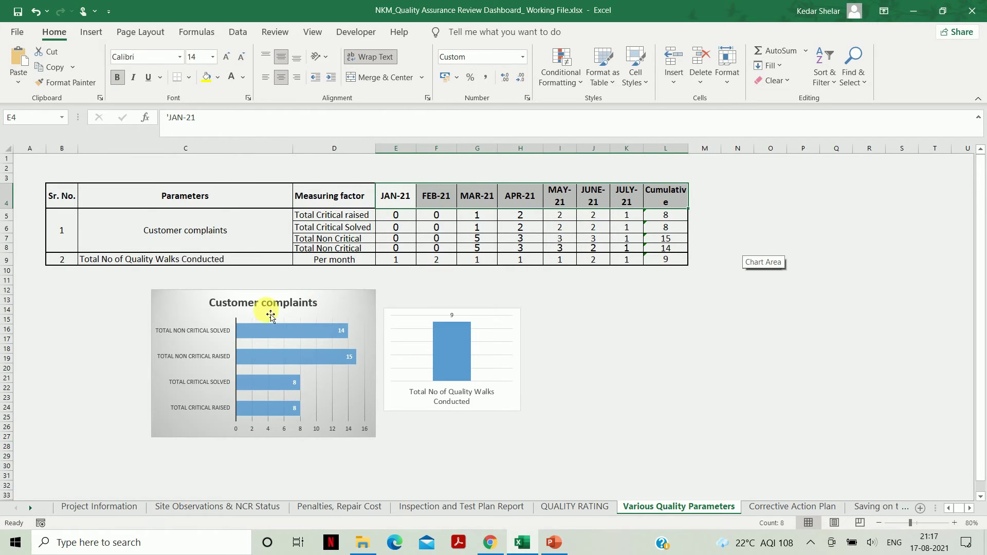
pyautogui.click(776, 507)
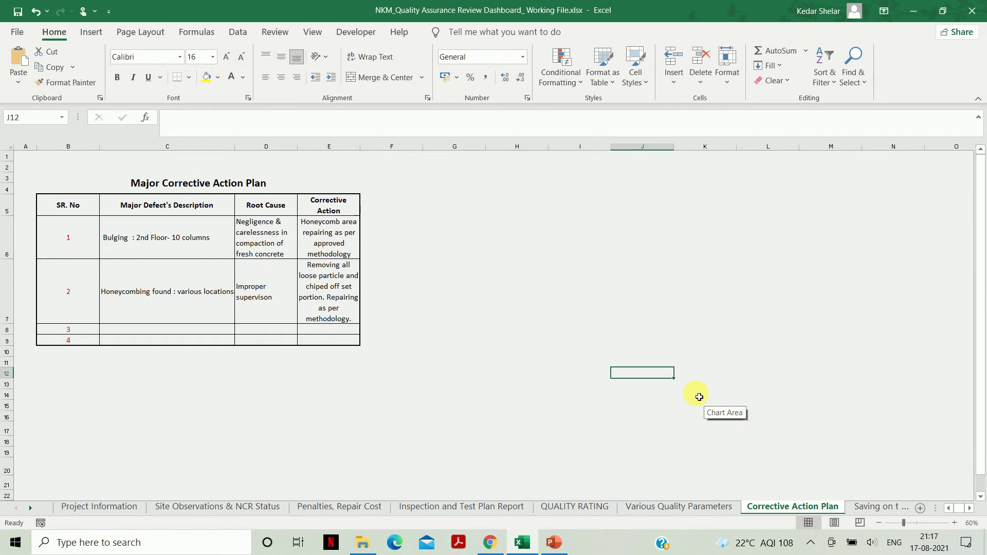
# Review the Corrective Action Plan's defect, Root Cause and Corrective Action entries, then the savings table
pyautogui.click(221, 234)
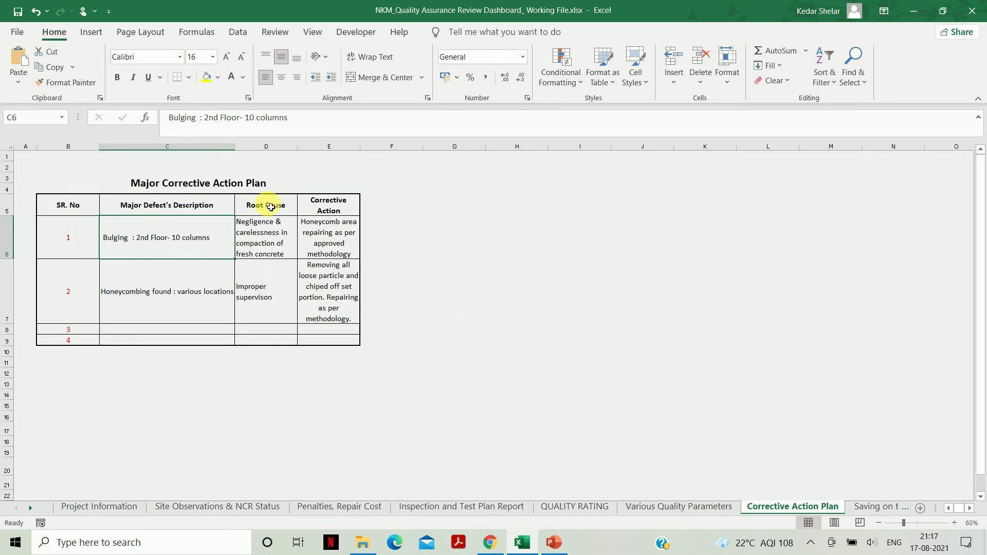
pyautogui.click(267, 205)
pyautogui.press('Right')
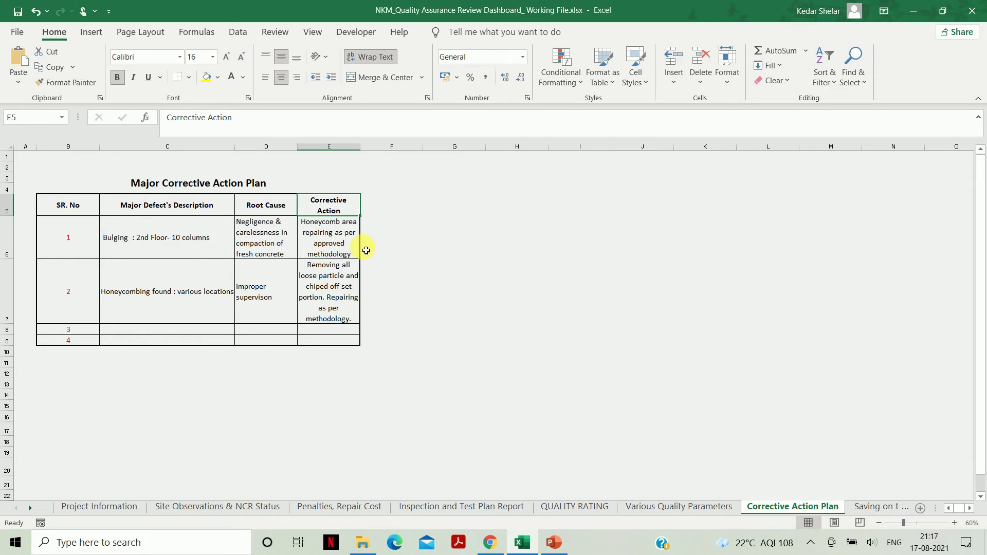
pyautogui.click(877, 508)
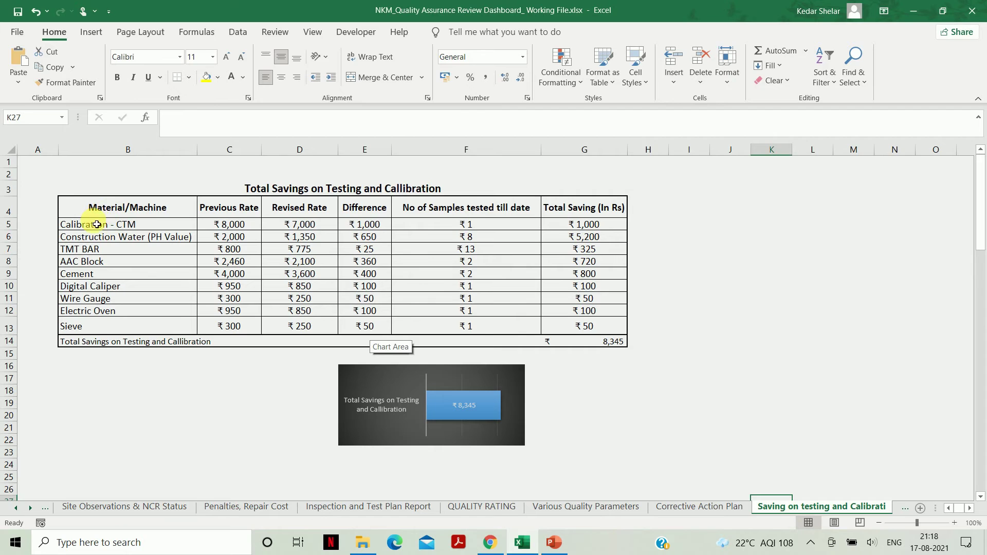
pyautogui.click(288, 187)
# Trace the Total planned, M10 quantities and Cum. Achieved formula feeding the chart's series and labels
pyautogui.hotkey('ctrl', 'pagedown')
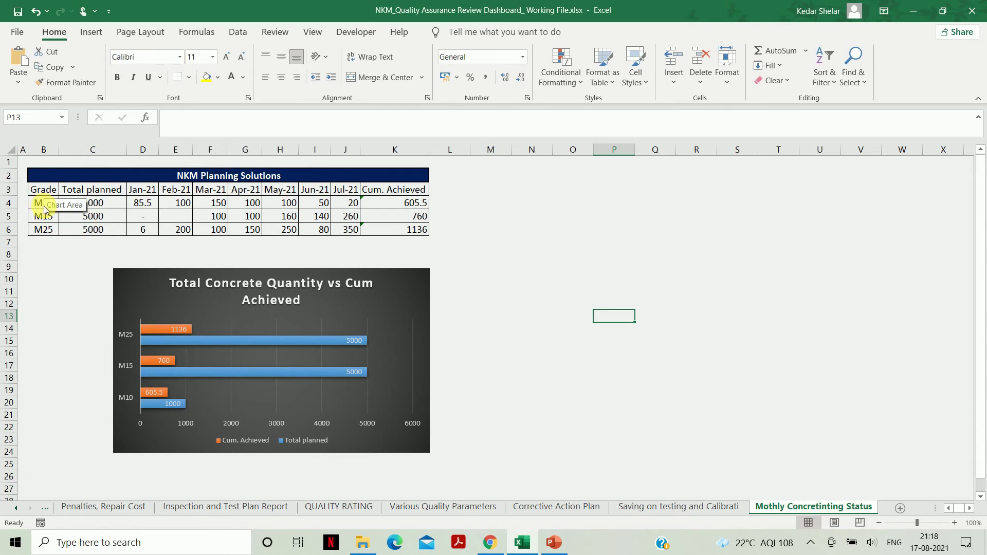
pyautogui.moveTo(50, 236); pyautogui.dragTo(434, 187)
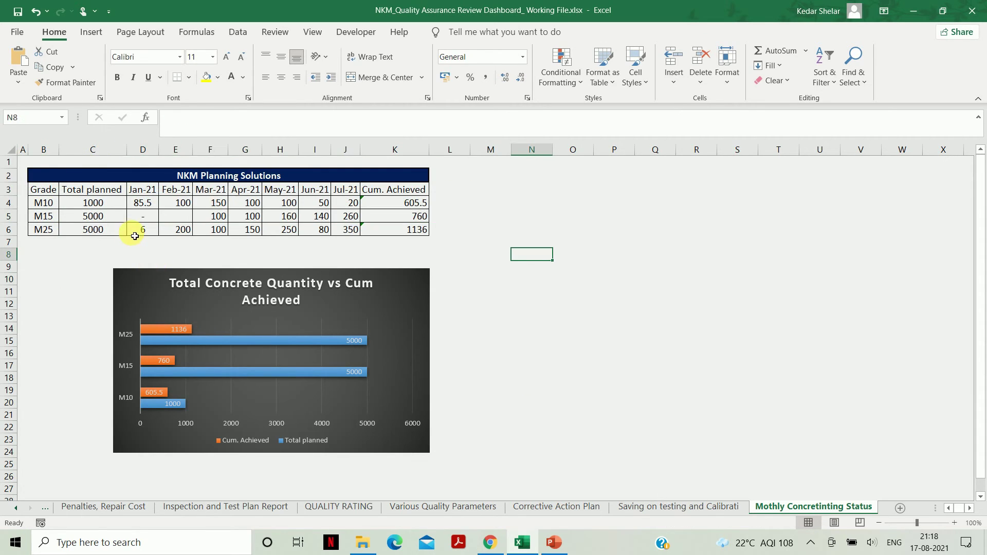
pyautogui.moveTo(92, 190); pyautogui.dragTo(95, 230)
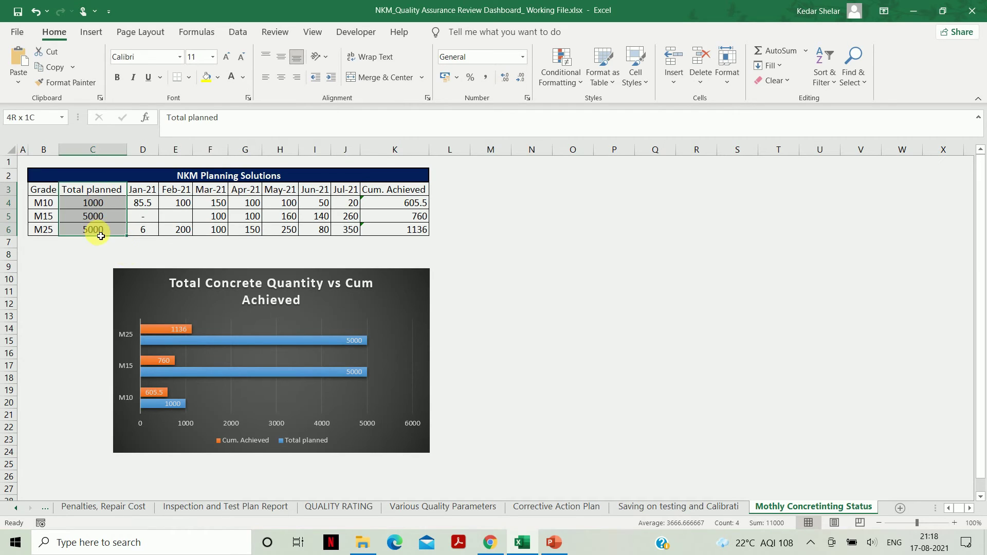
pyautogui.moveTo(154, 211); pyautogui.dragTo(341, 204)
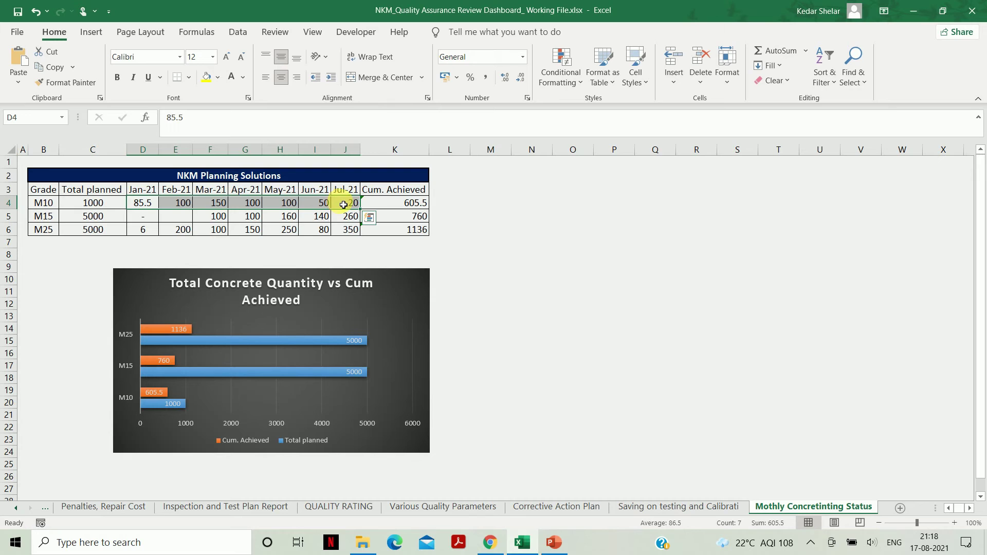
pyautogui.click(395, 204)
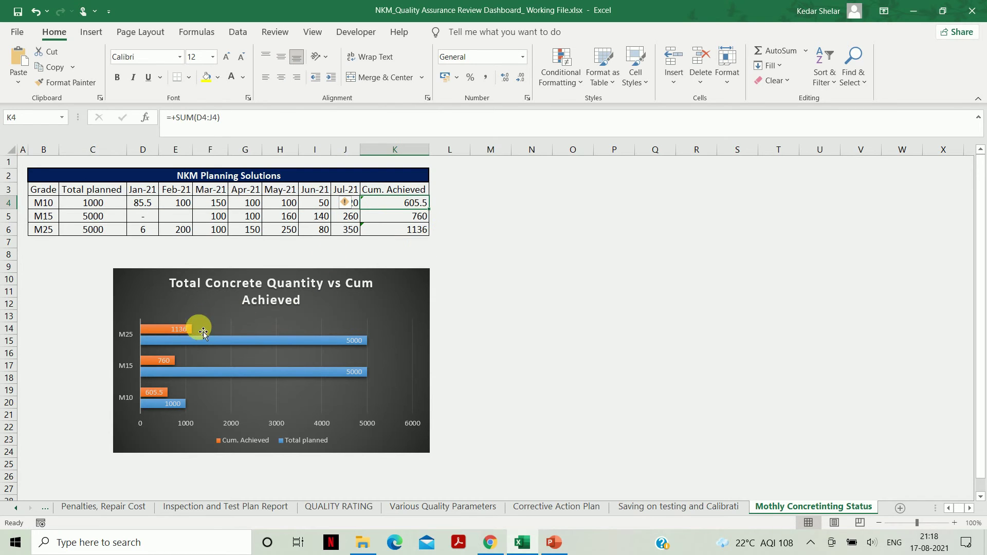
pyautogui.click(230, 341)
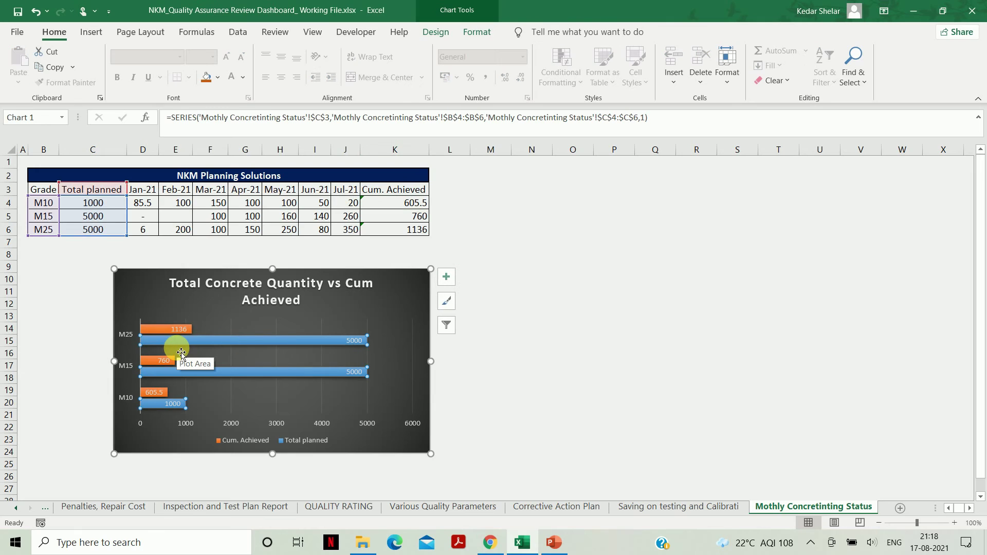
pyautogui.click(168, 331)
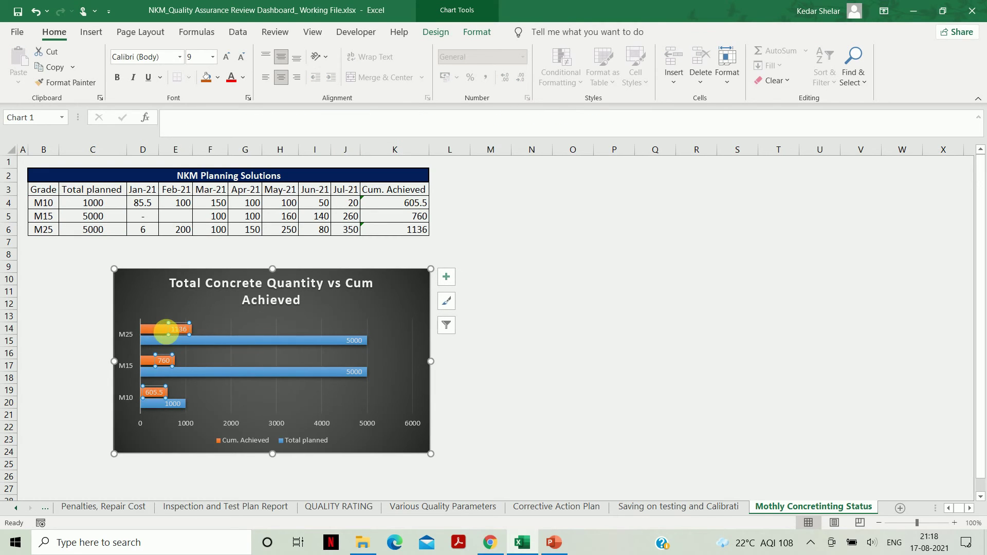